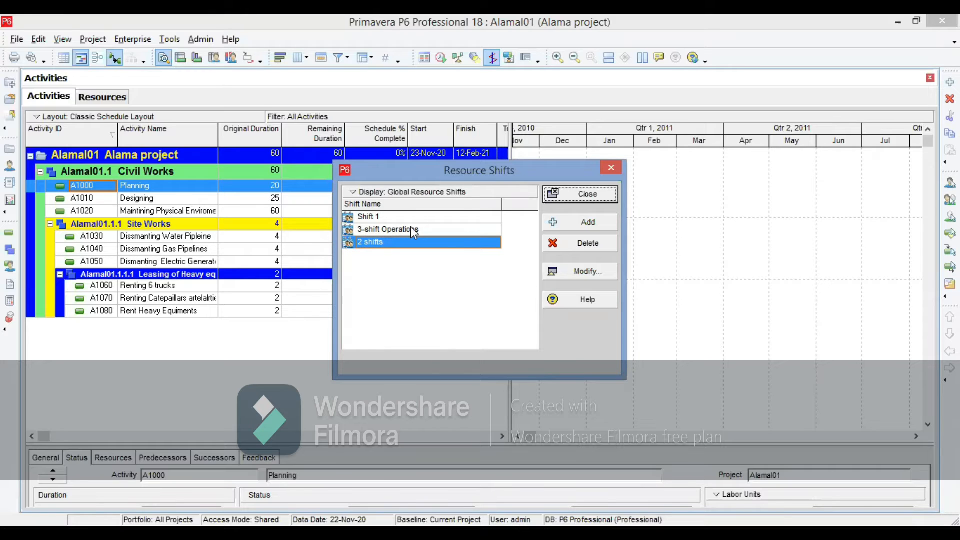
- Delete the existing 2 shifts entry from the global resource shifts and add a new shift named "2 shifts"
click(569, 244)
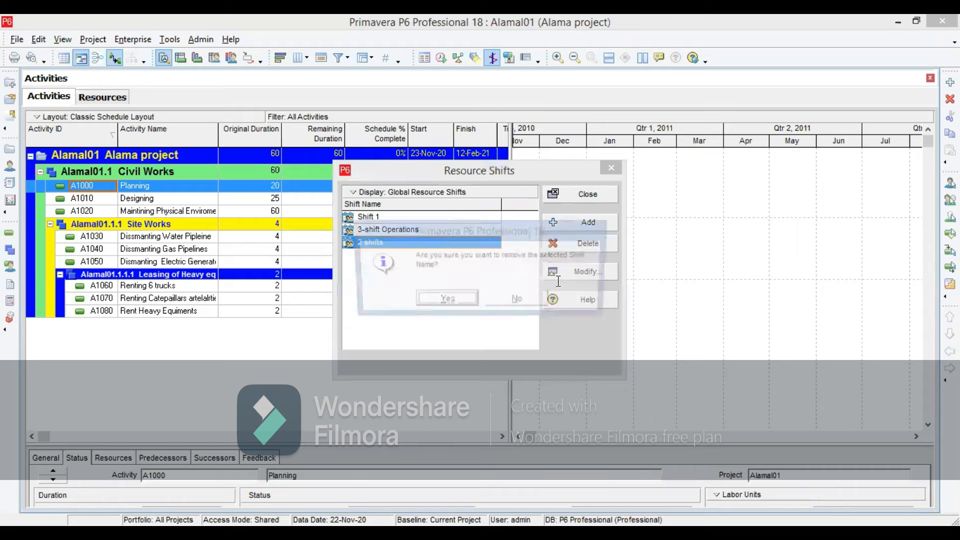
click(460, 301)
click(575, 224)
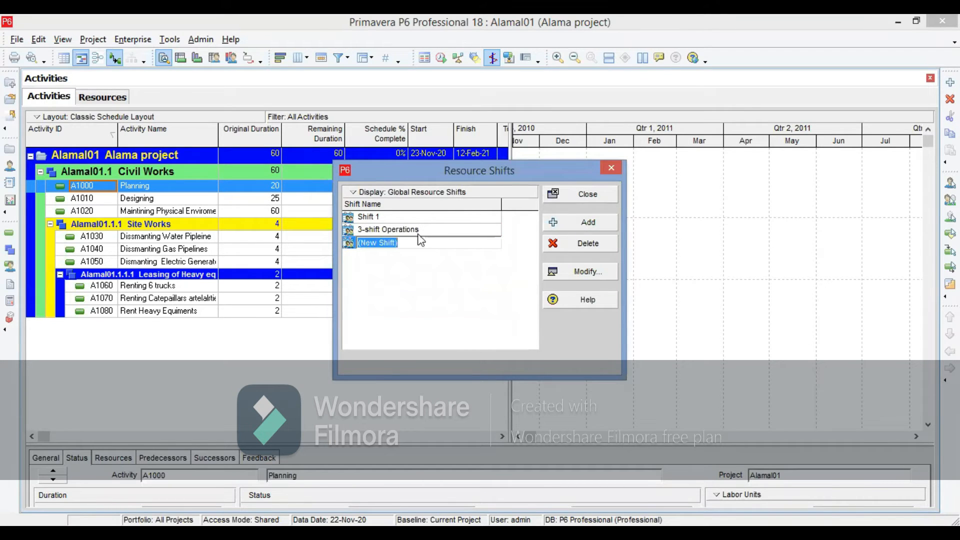
key(BackSpace)
click(415, 285)
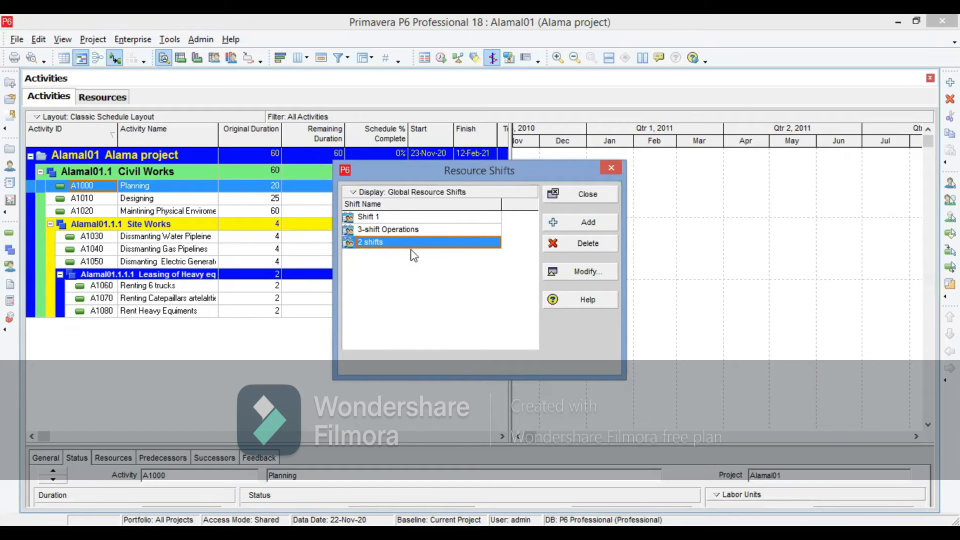
- Open the definition of the 2 shifts entry and set shift 1's start hour to 01:00
click(581, 272)
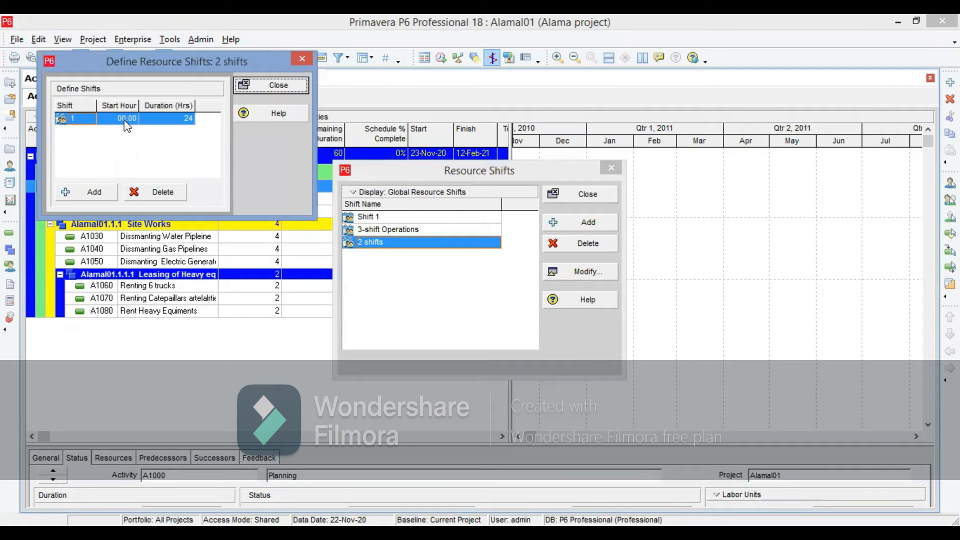
click(125, 122)
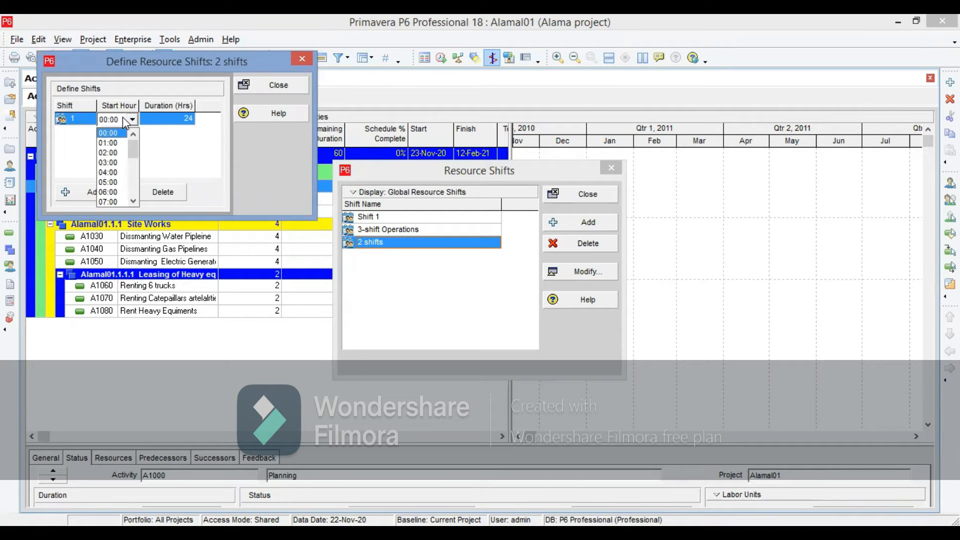
drag(134, 153, 135, 158)
scroll(134, 159, up, 1)
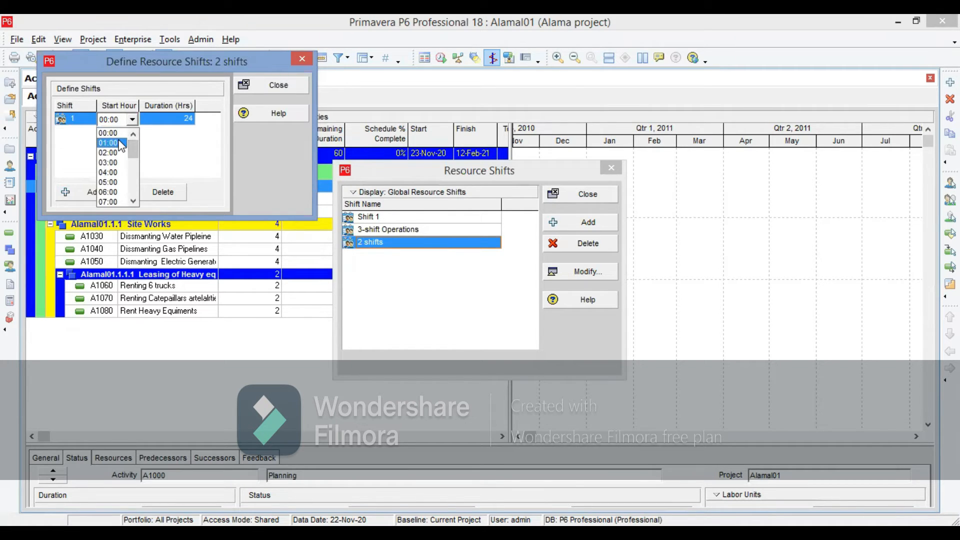
click(118, 144)
- Add a second shift to the definition with a start hour of 08:00
click(86, 191)
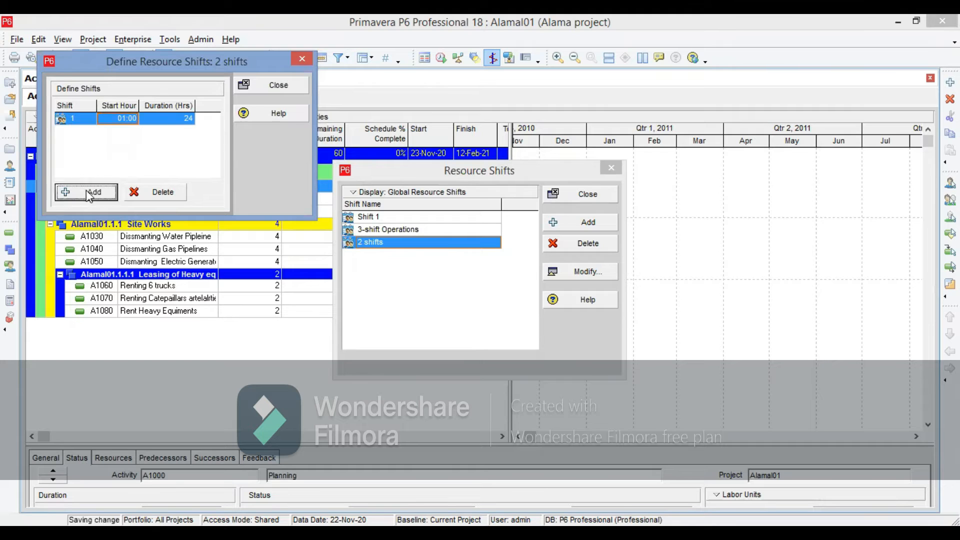
click(131, 134)
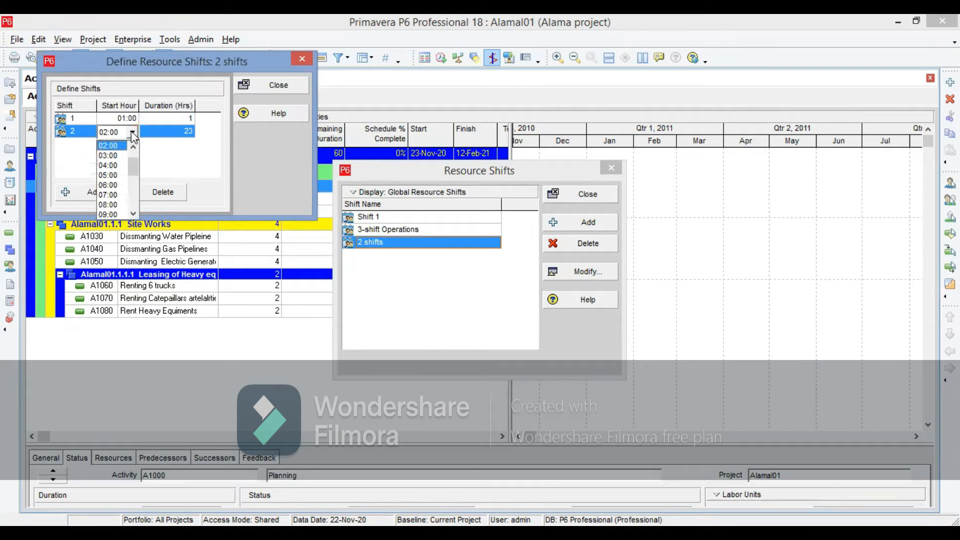
drag(134, 168, 134, 173)
click(111, 175)
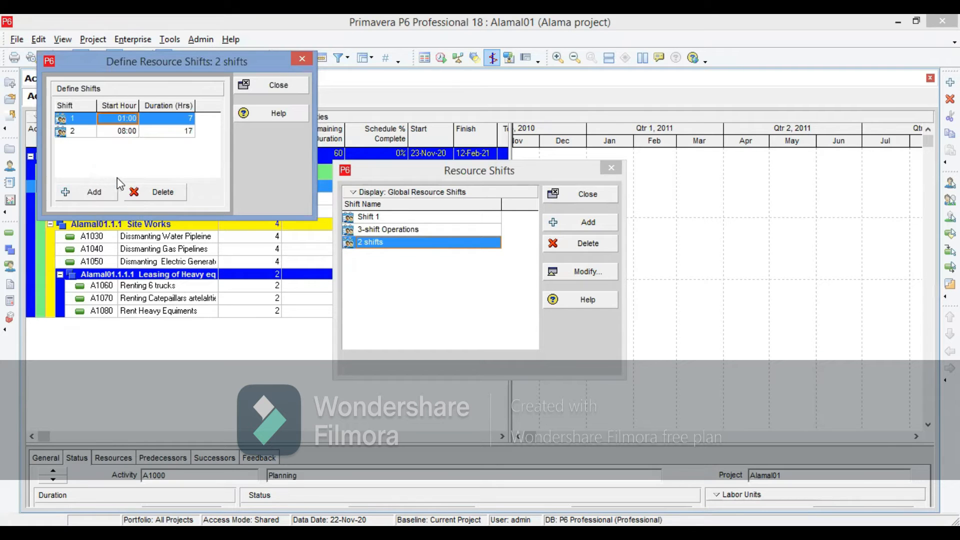
- Set shift 2's start hour to 09:00 and close the shift definition and the resource shifts list
click(138, 134)
click(133, 133)
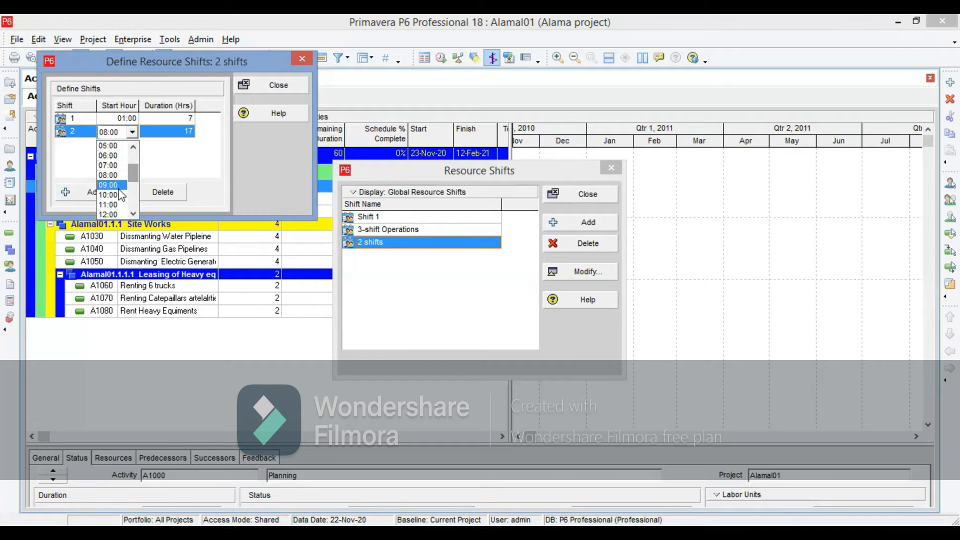
click(119, 188)
click(285, 90)
click(585, 194)
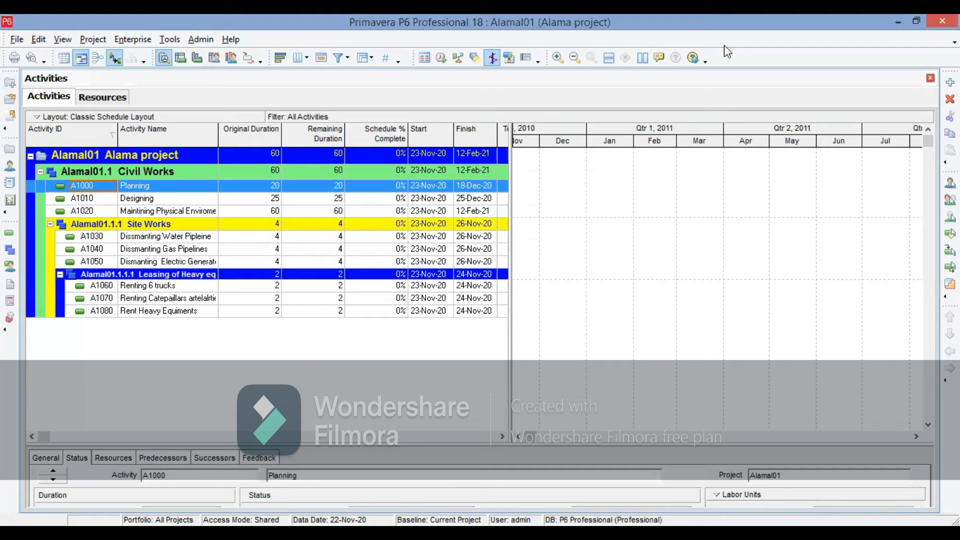
- Open the enterprise resources and assign the 2 shifts calendar with shift number 2 to the Planning Enginner resource
click(127, 40)
click(176, 93)
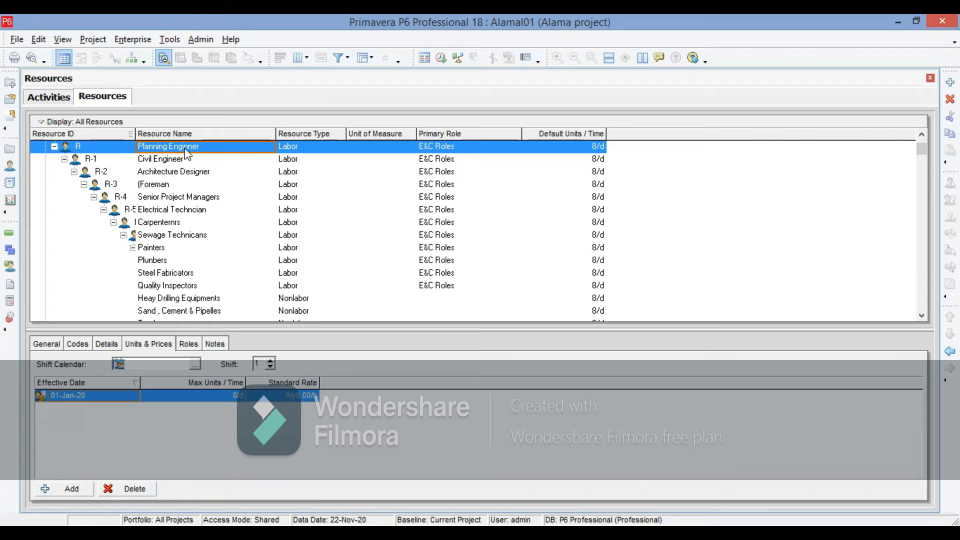
click(270, 367)
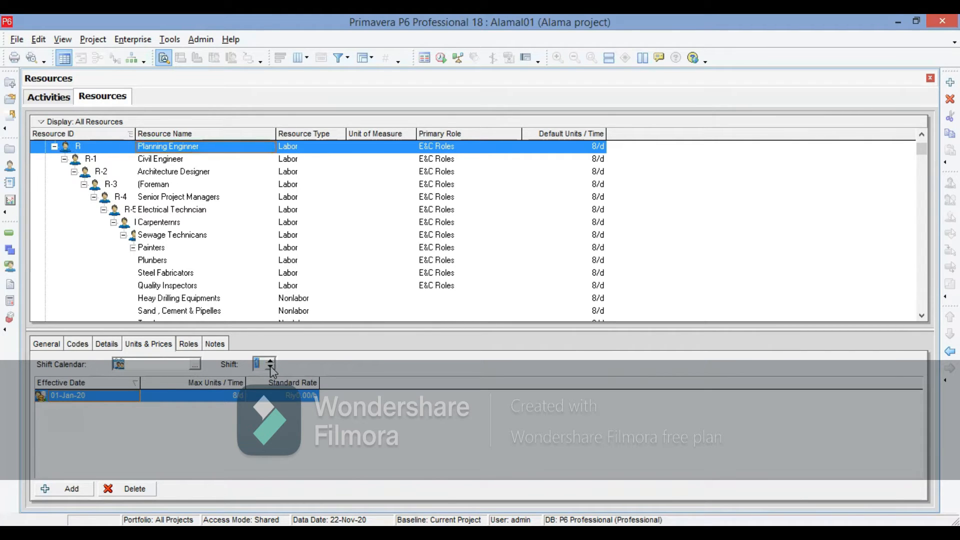
click(195, 364)
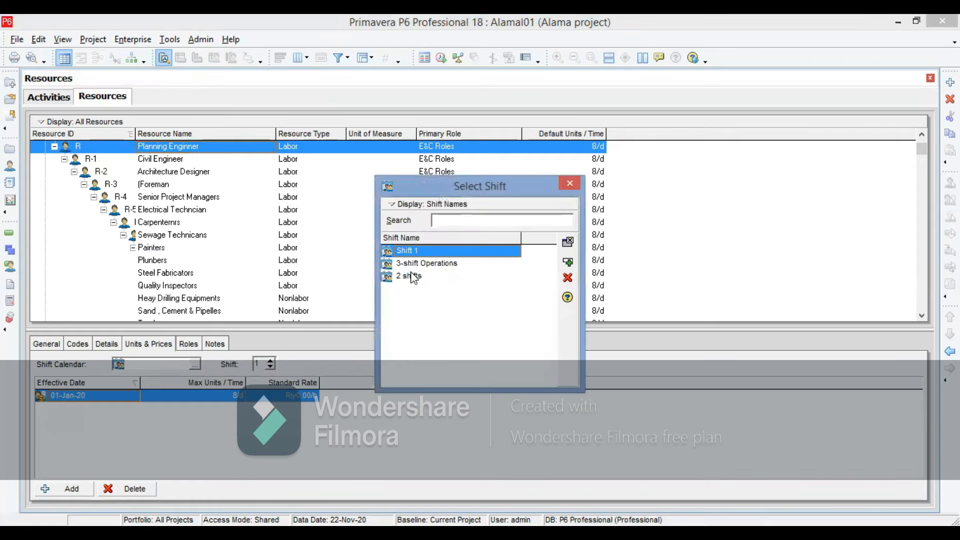
click(412, 277)
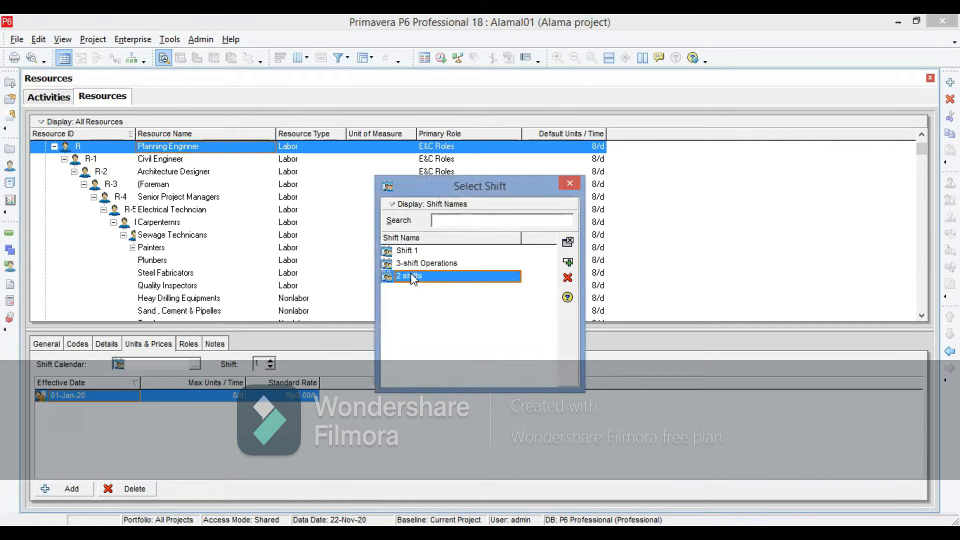
click(568, 263)
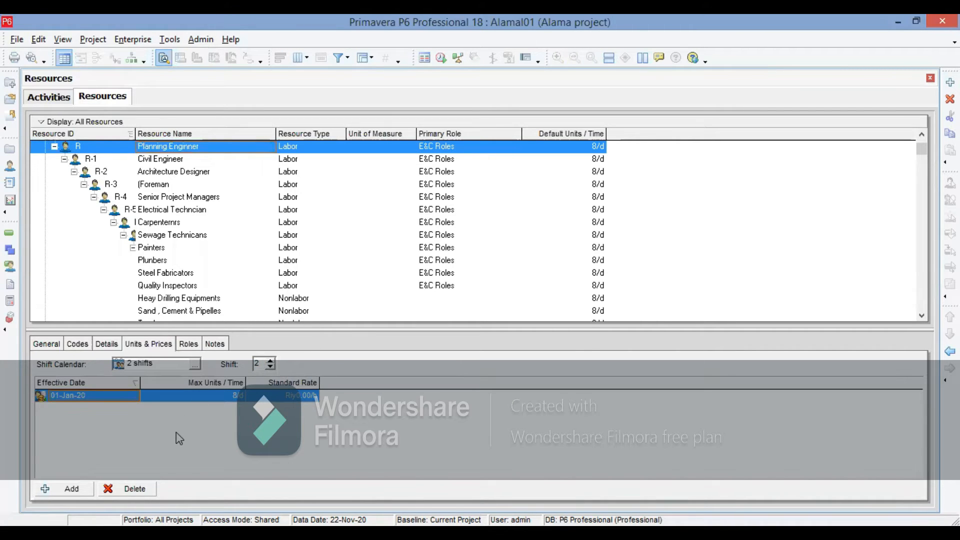
- Set the effective date of the Planning Enginner's units and prices entry to 01-Mar-20
click(100, 392)
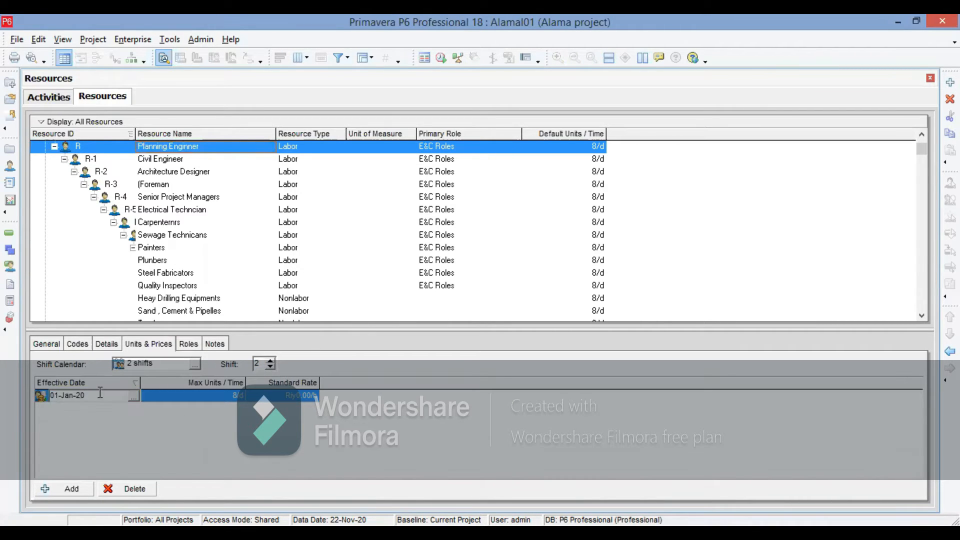
click(134, 396)
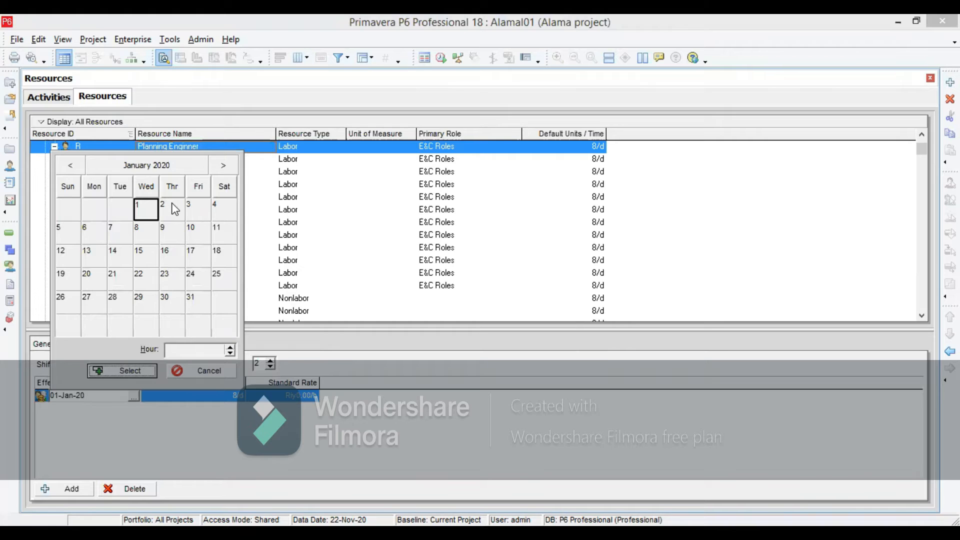
click(224, 165)
click(223, 166)
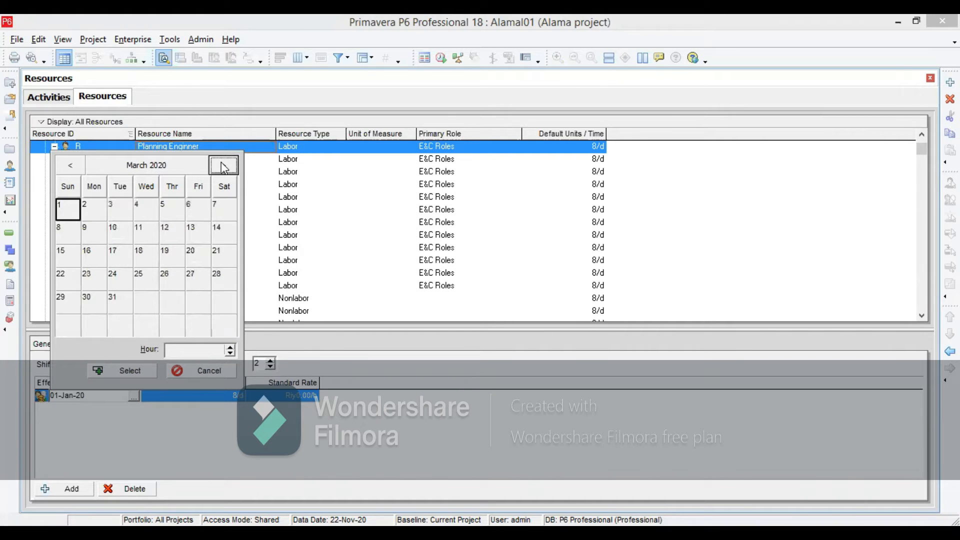
click(70, 198)
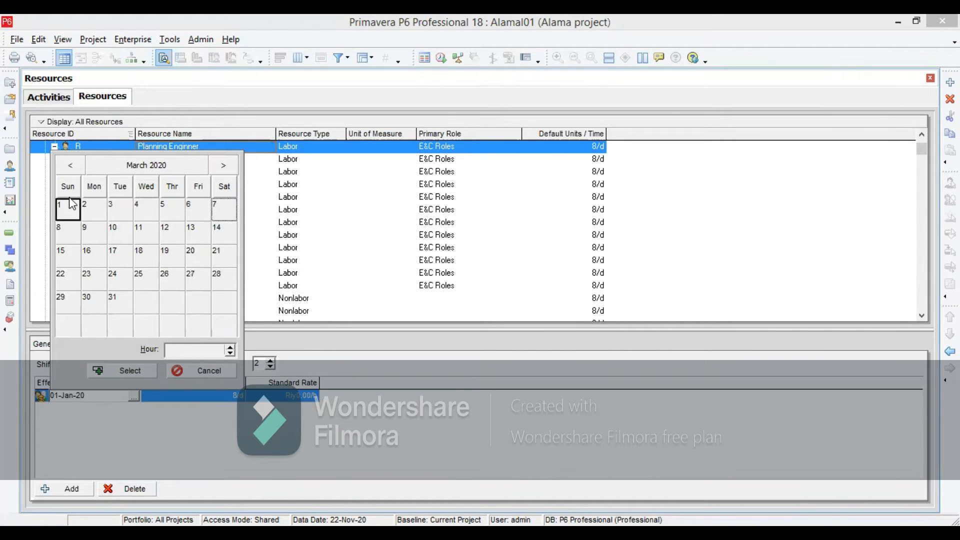
click(120, 370)
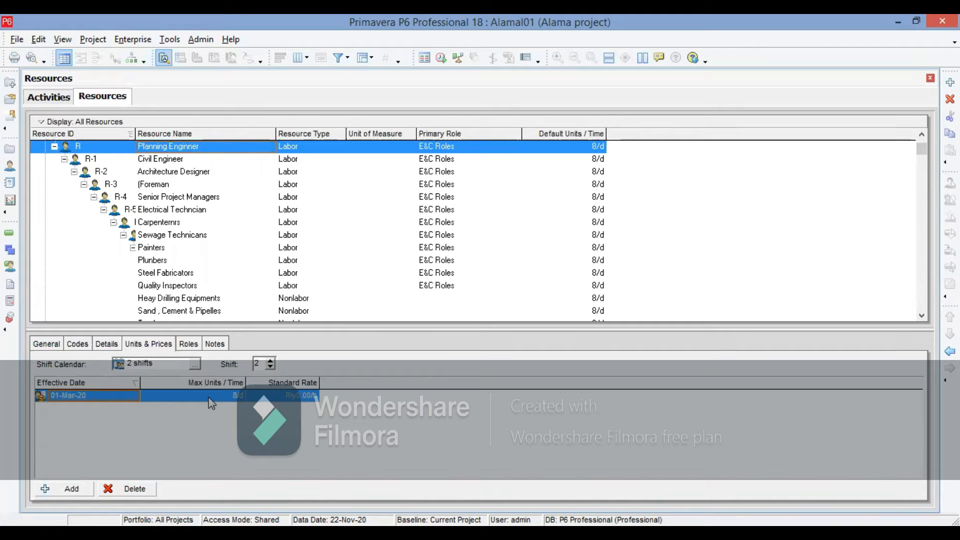
- Set the effective date of the Planning Enginner's units and prices entry to 15-Mar-20
click(103, 396)
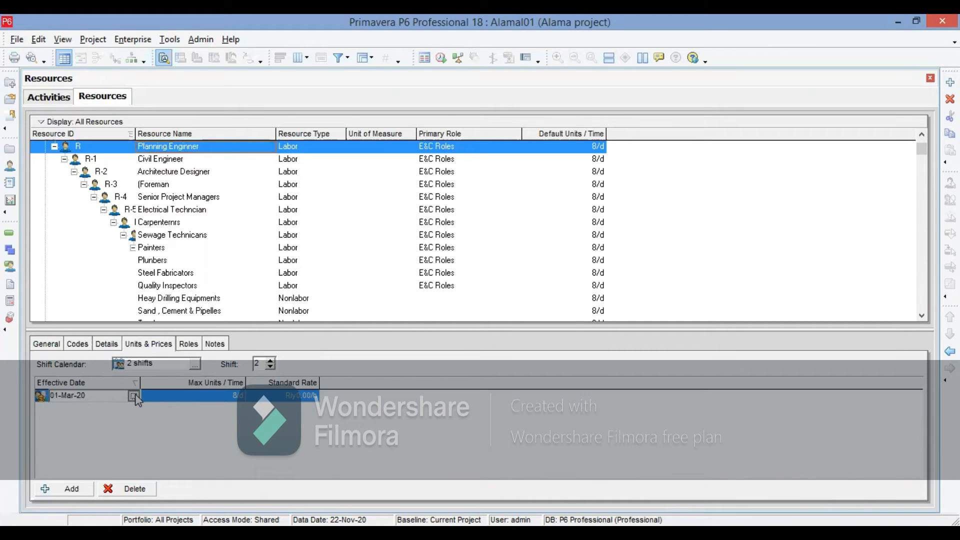
click(133, 396)
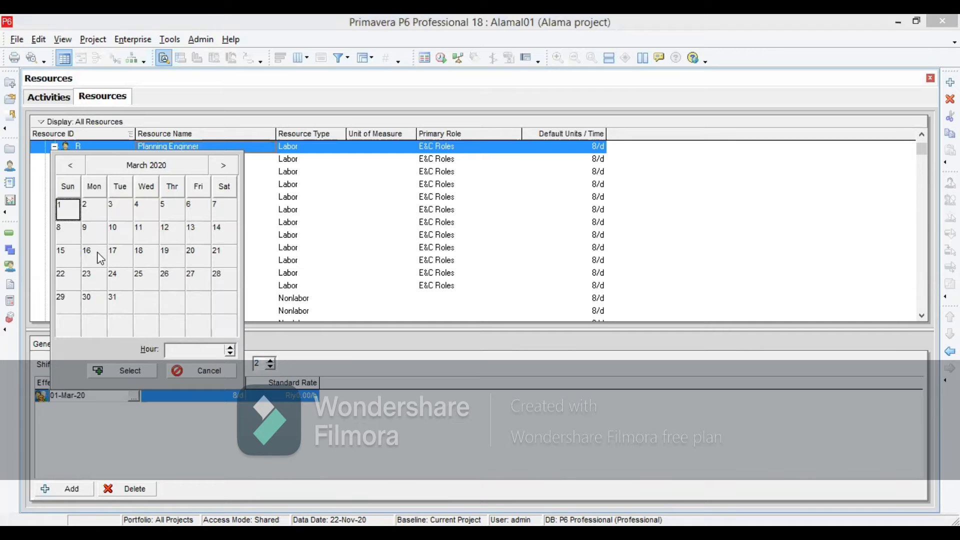
click(68, 257)
click(127, 371)
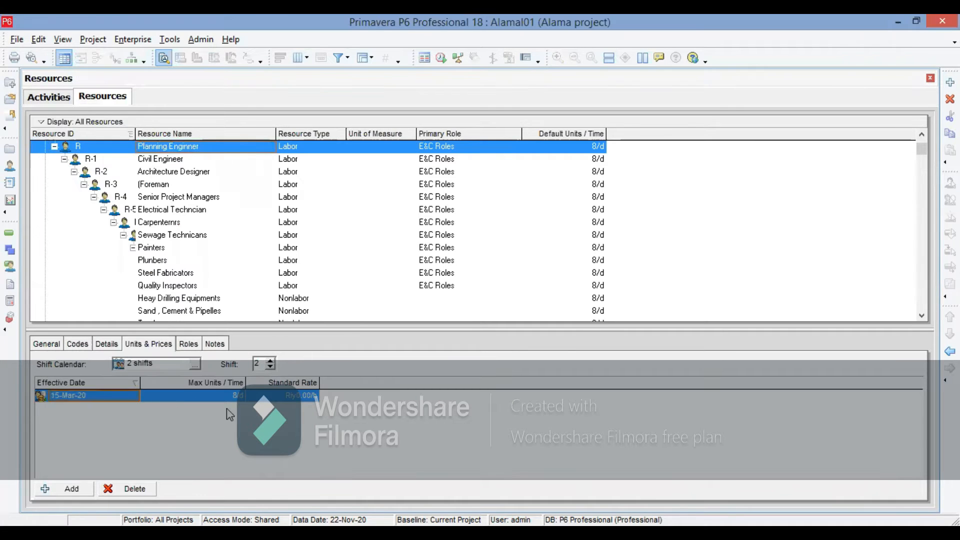
- Assign the 2 shifts calendar with shift number 2 to the Civil Engineer resource
click(163, 162)
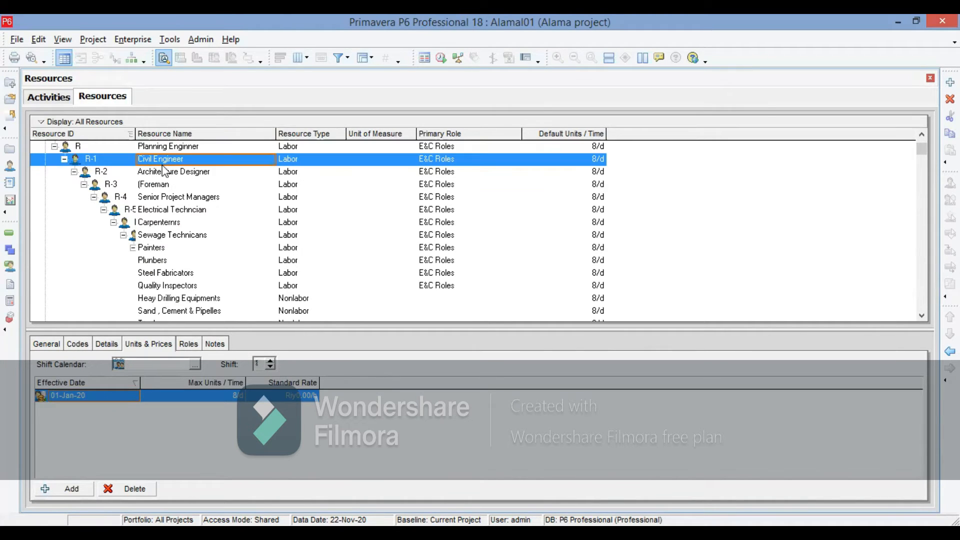
click(270, 367)
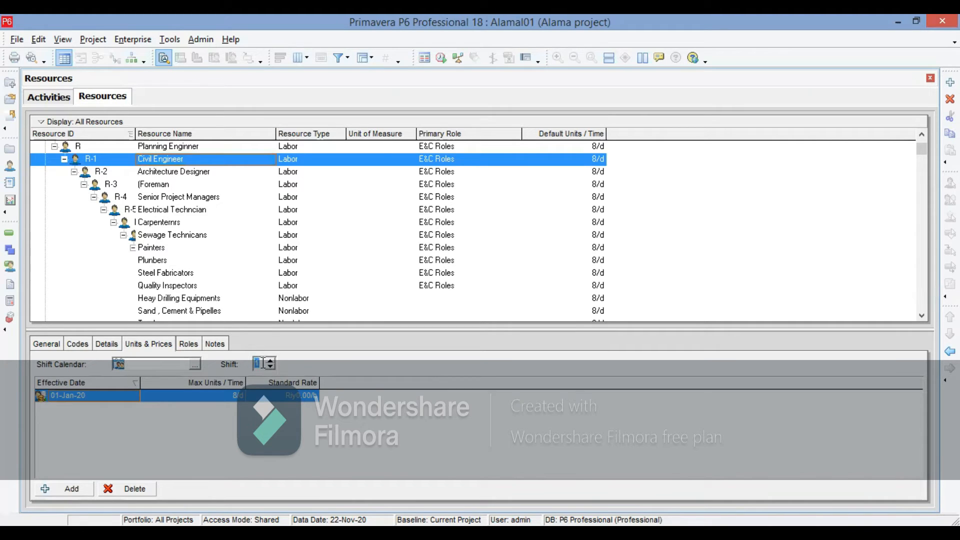
click(195, 366)
double_click(407, 276)
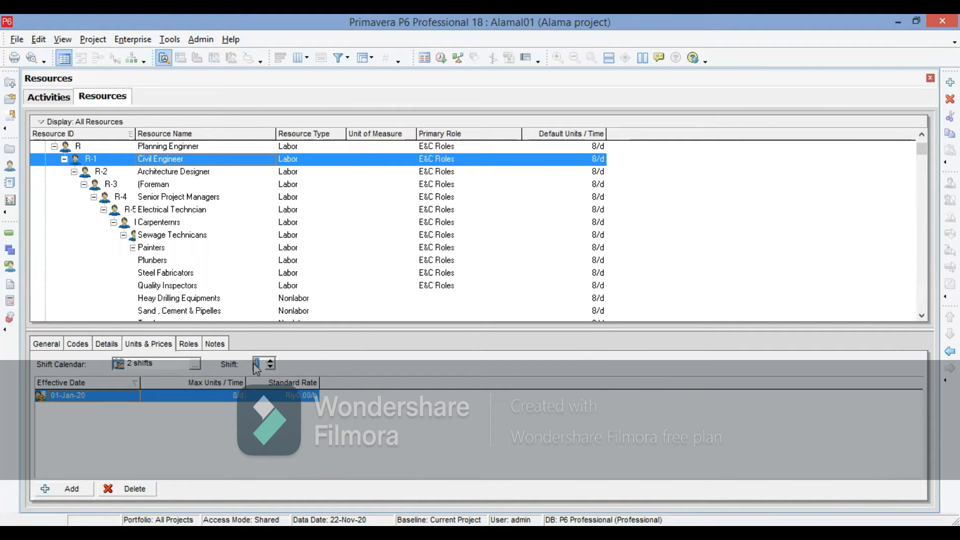
- Set the effective date of the Civil Engineer's units and prices entry to 16-Jan-20
click(116, 405)
click(118, 396)
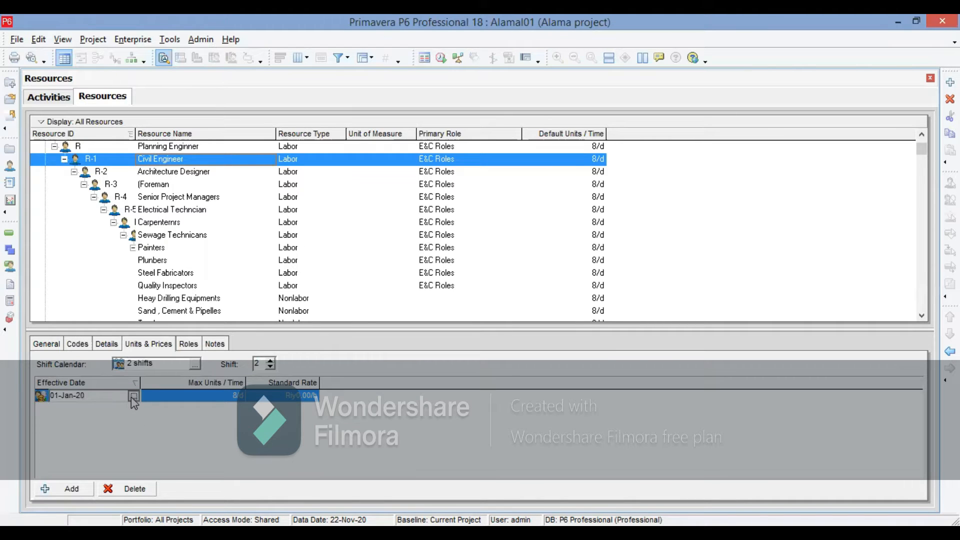
click(132, 396)
click(172, 256)
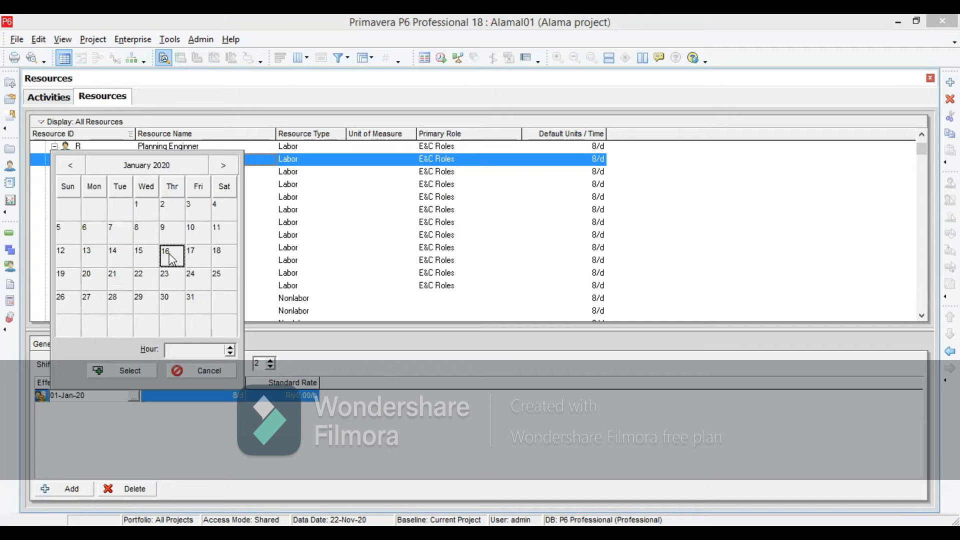
double_click(171, 256)
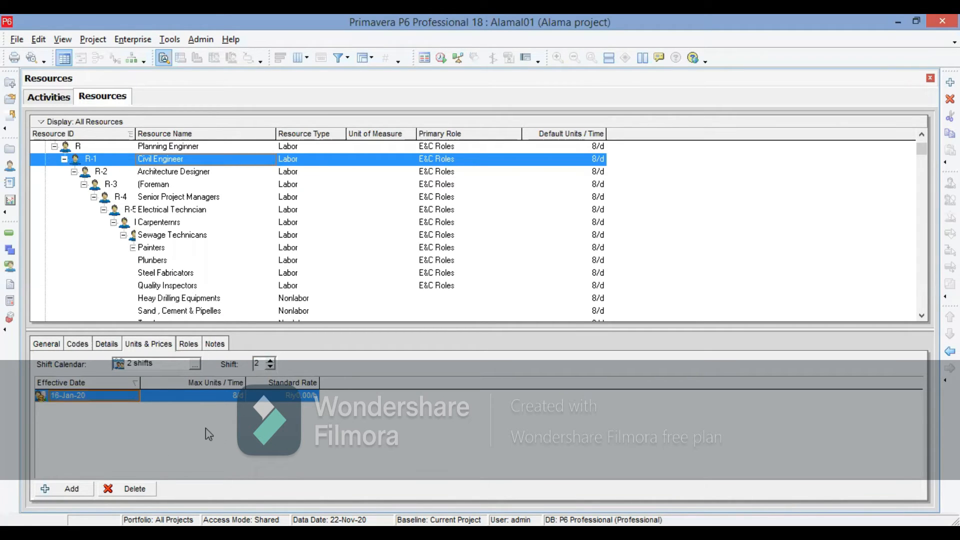
click(155, 171)
click(157, 185)
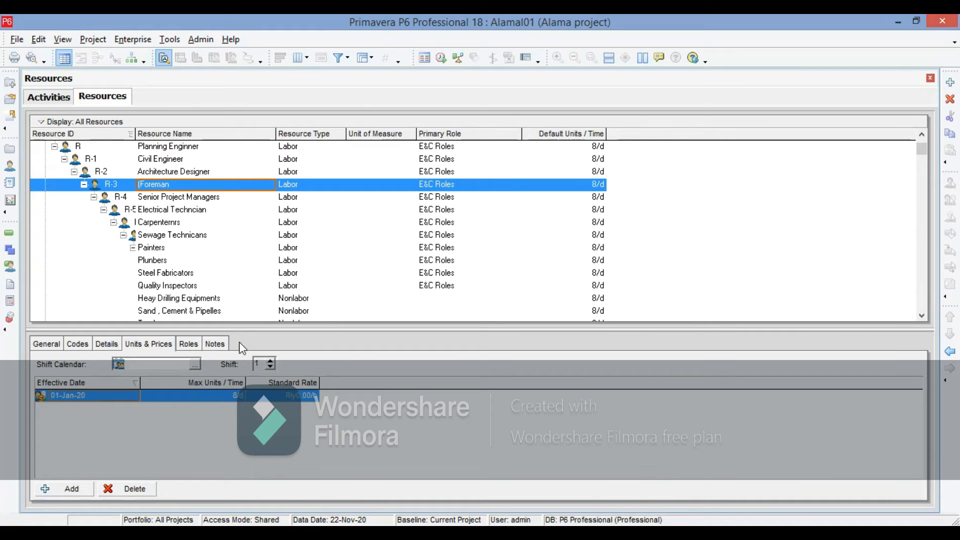
- Open the enterprise resource curves and look through the default curves from Back Loaded to Three Step
click(121, 40)
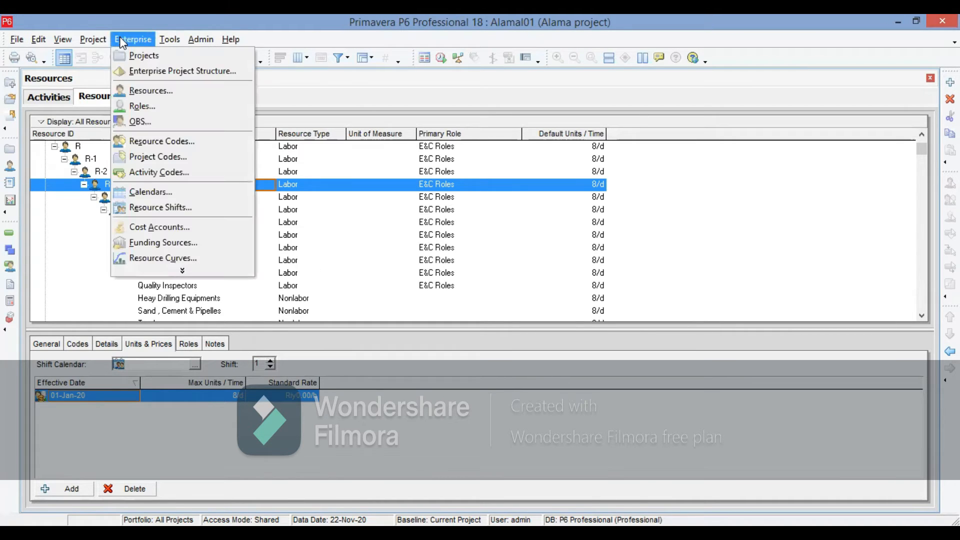
click(167, 258)
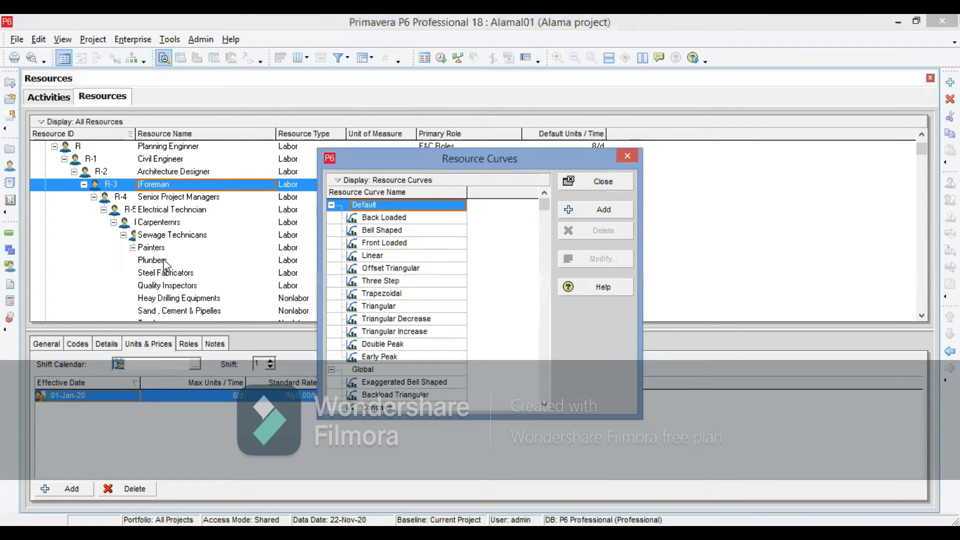
click(376, 218)
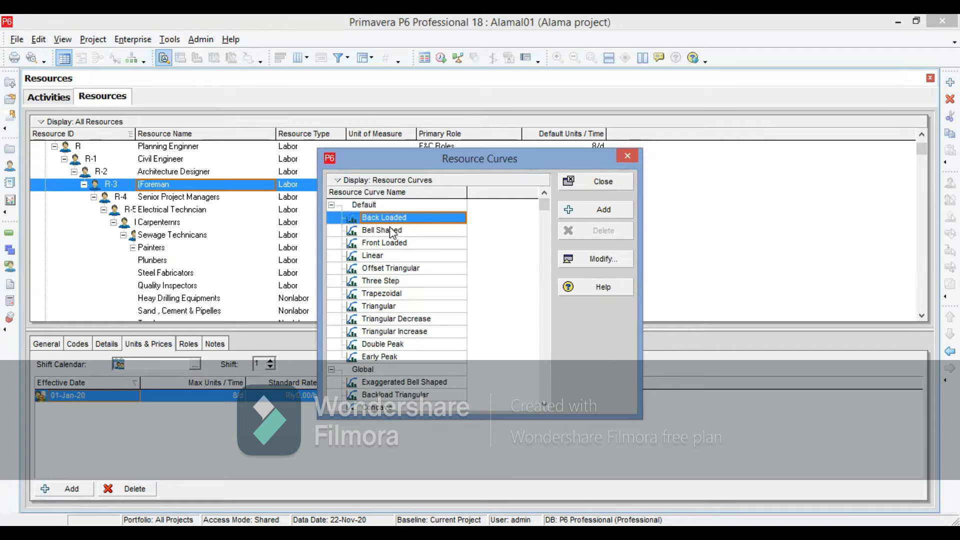
click(374, 233)
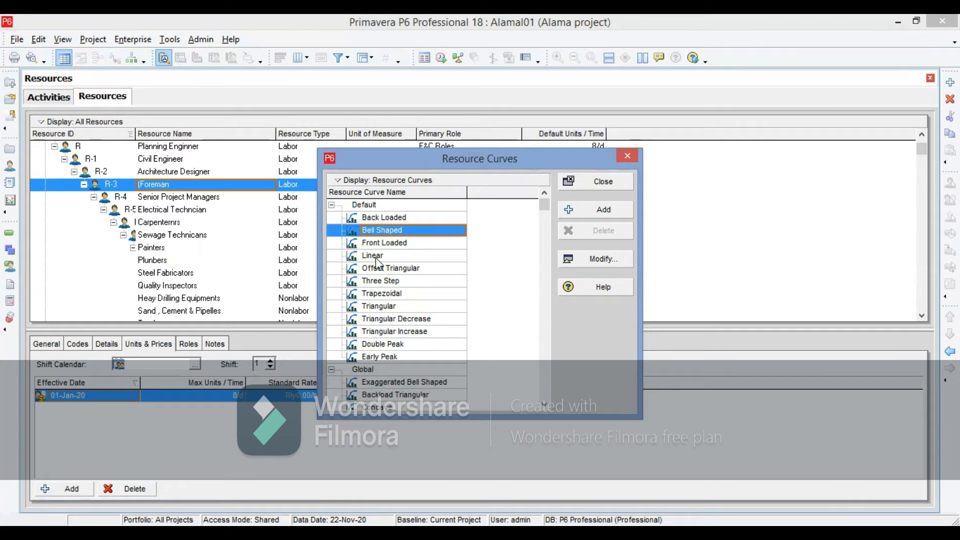
click(368, 245)
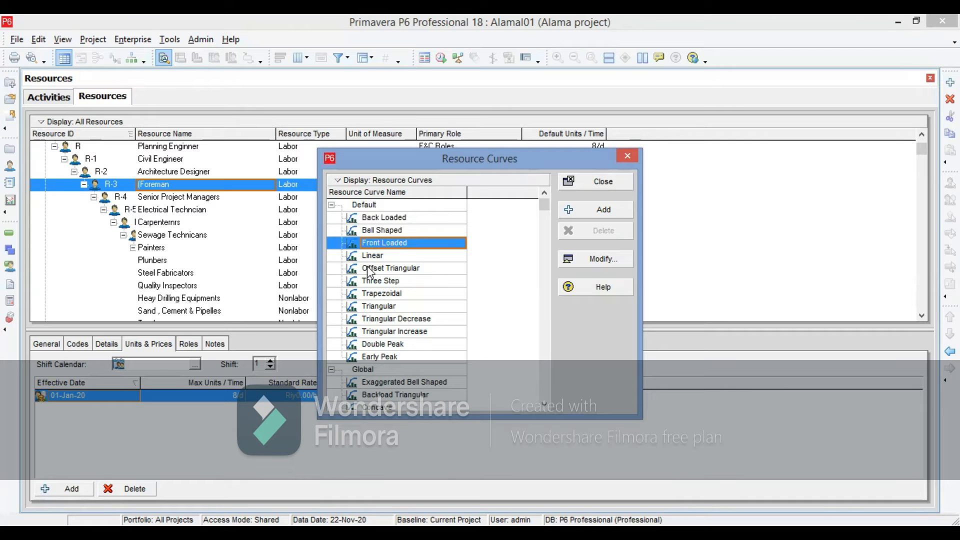
click(372, 269)
click(382, 282)
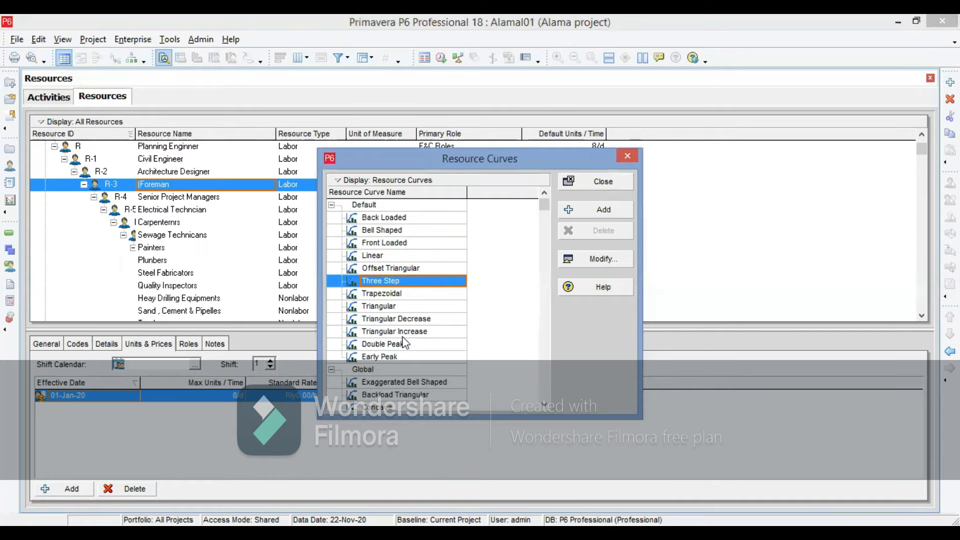
- Examine how the default Back Loaded resource curve distributes its values over the duration, leaving the curve unmodified
click(544, 406)
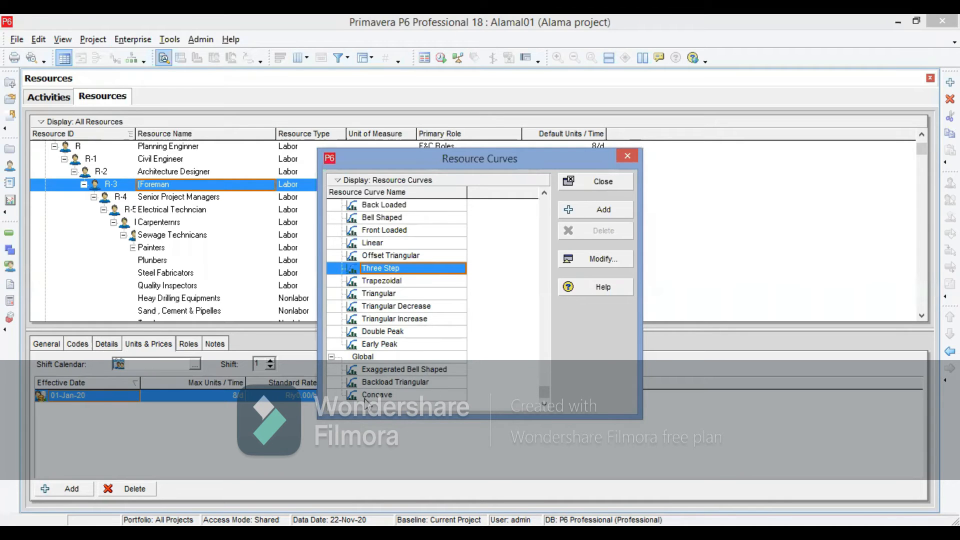
click(384, 205)
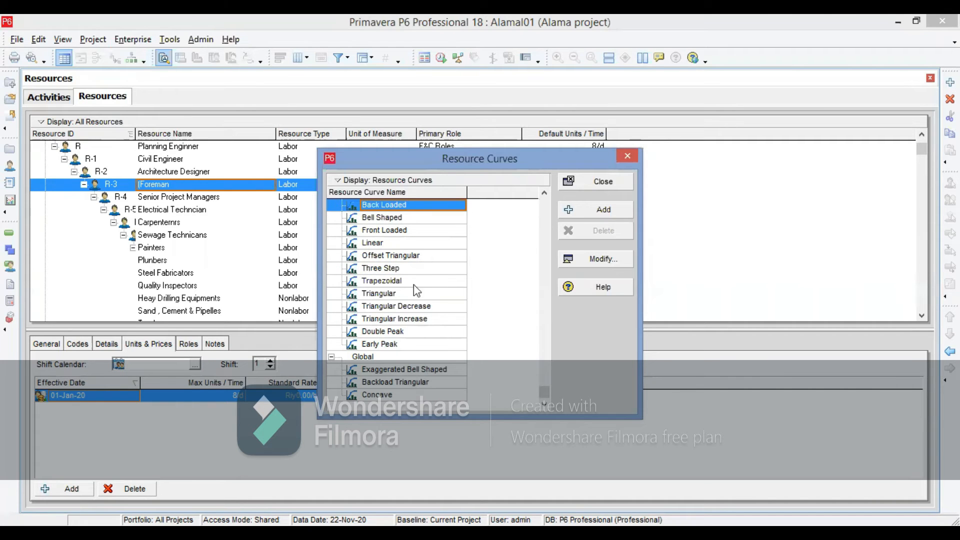
click(595, 260)
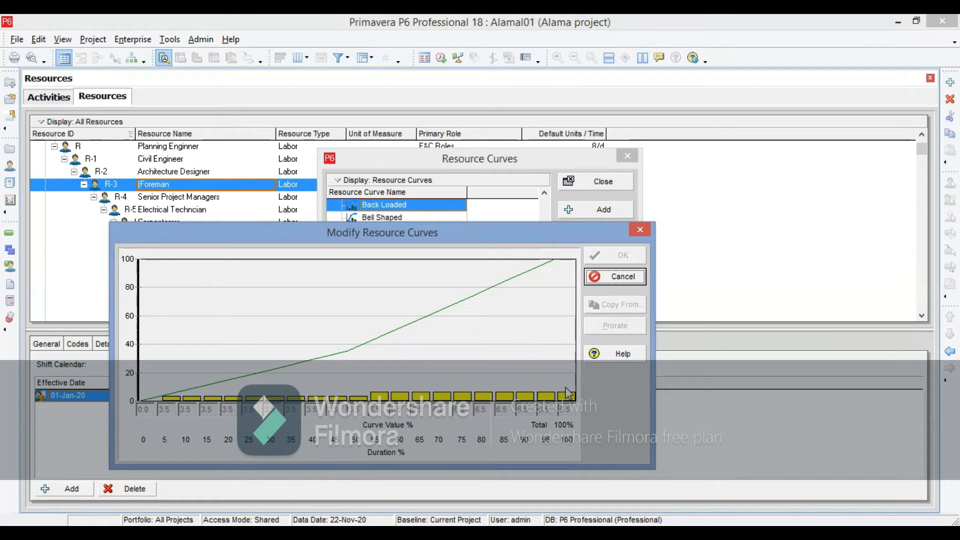
click(605, 279)
- Examine the value distribution of the default Linear resource curve and close the resource curves
click(377, 243)
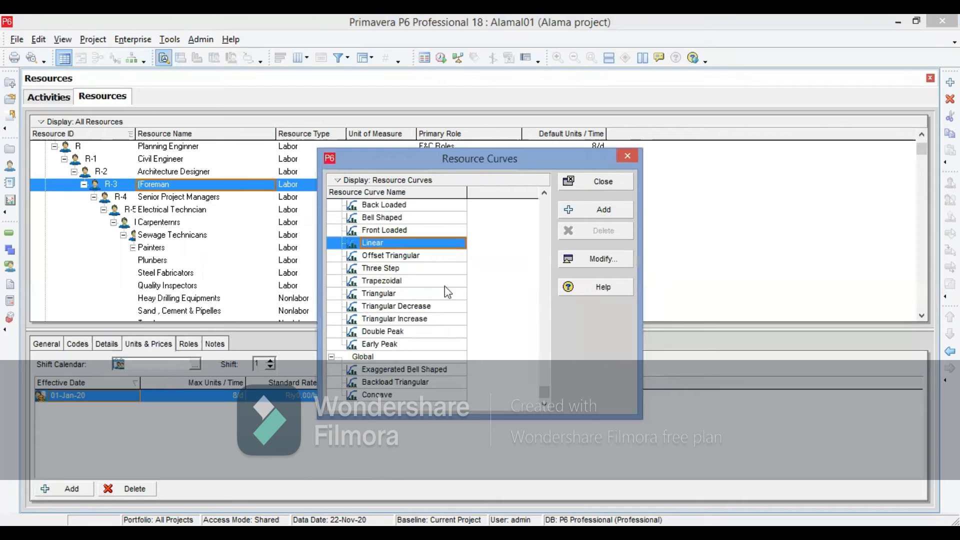
click(589, 258)
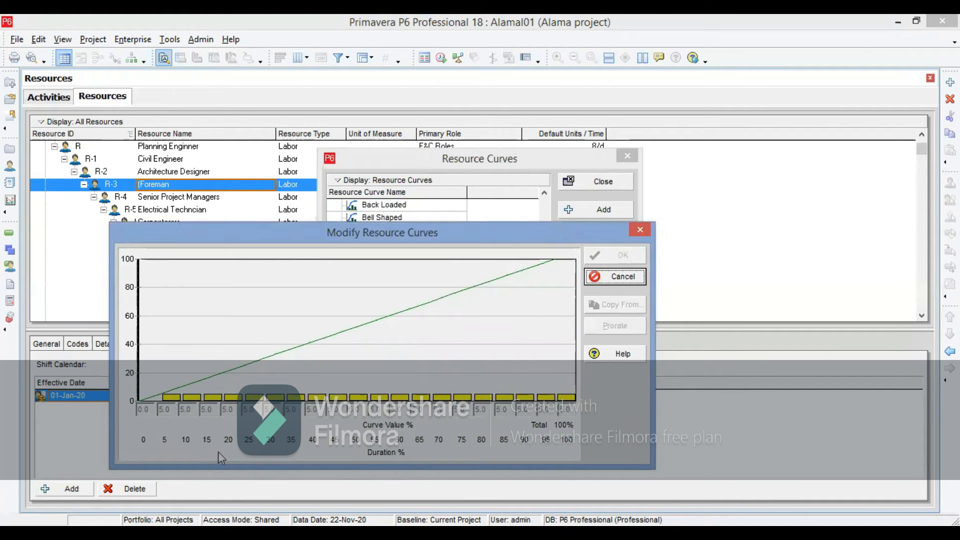
click(596, 276)
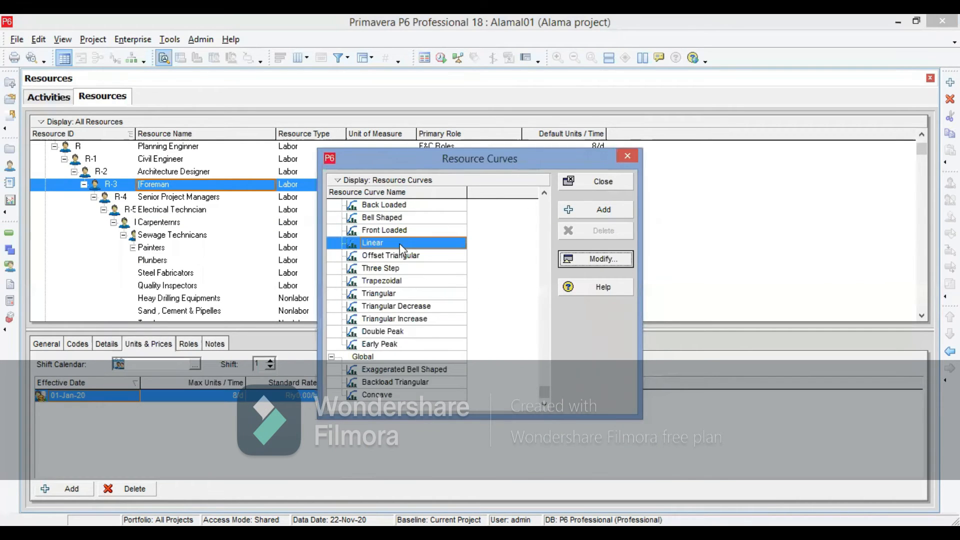
click(385, 206)
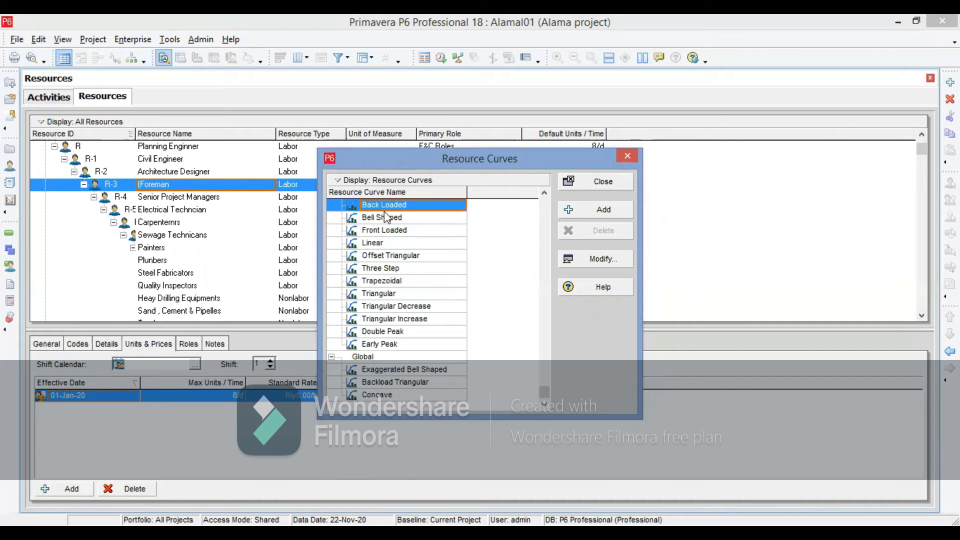
click(598, 187)
- In the general details of activity A1020 in the activities view, choose Fixed Duration & Units as the duration type
click(47, 97)
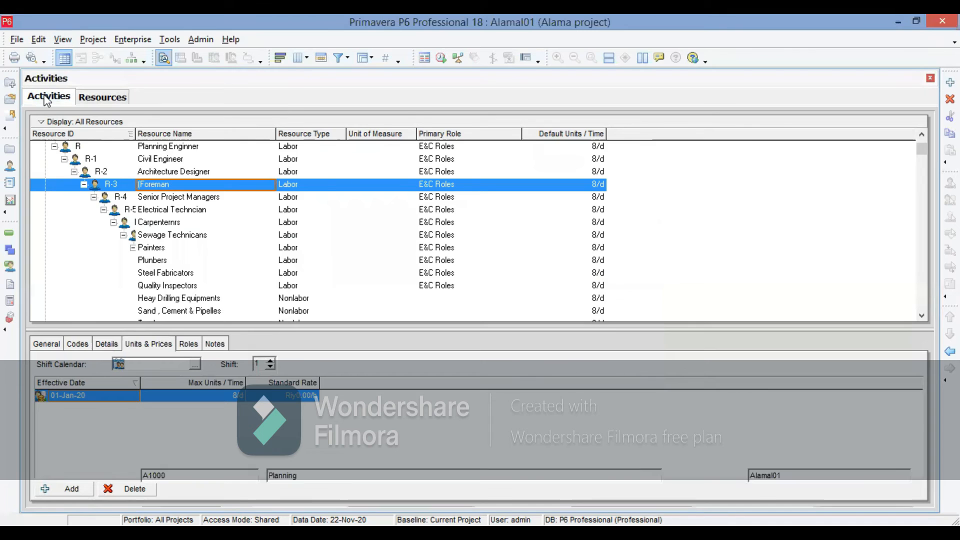
click(143, 212)
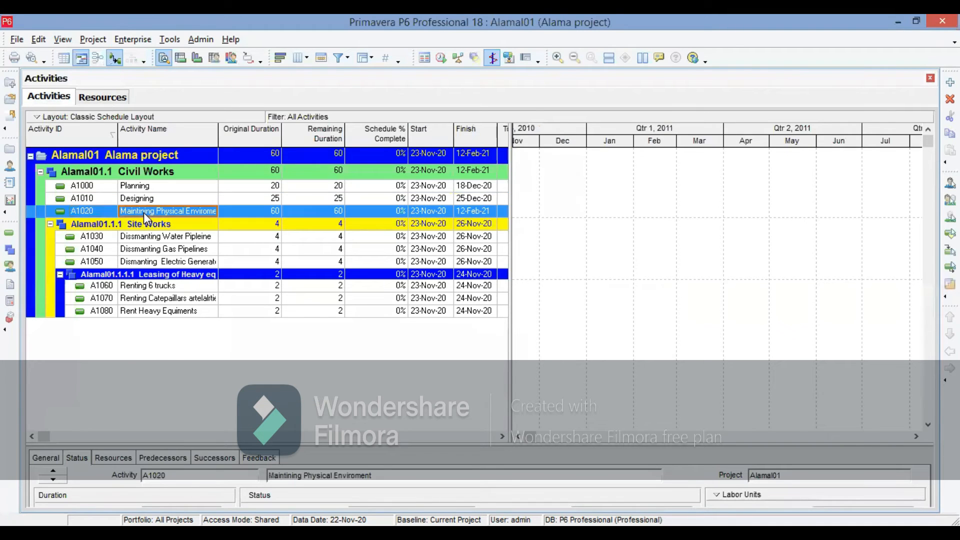
click(55, 460)
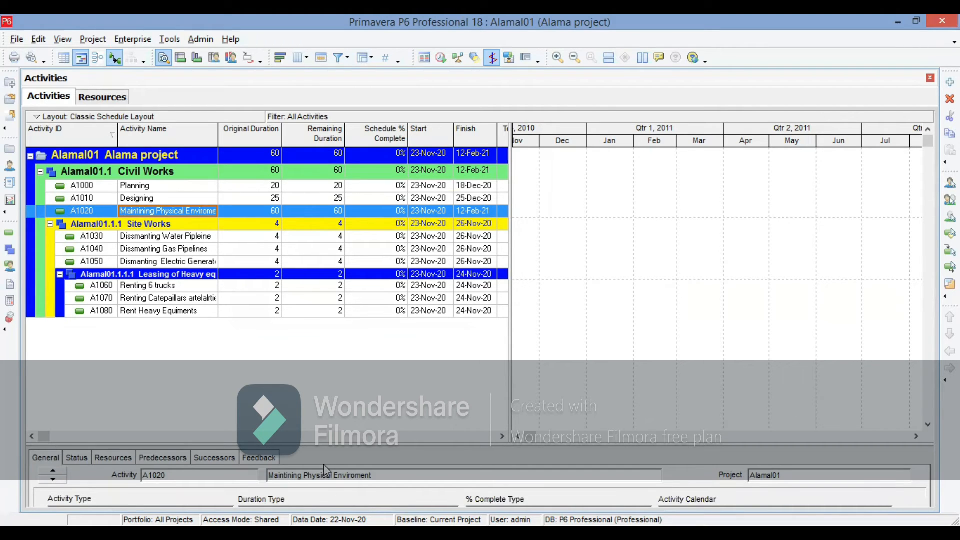
drag(477, 444, 459, 403)
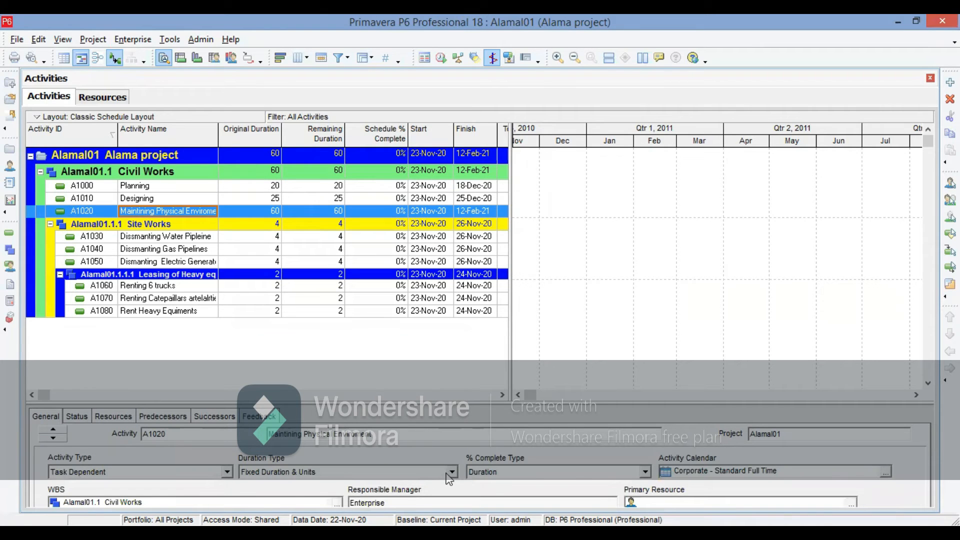
click(451, 472)
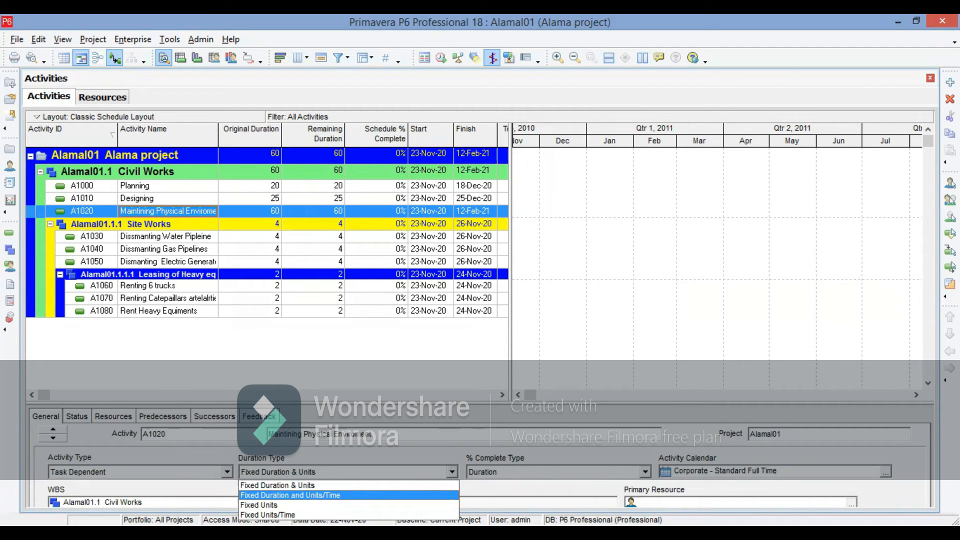
click(293, 486)
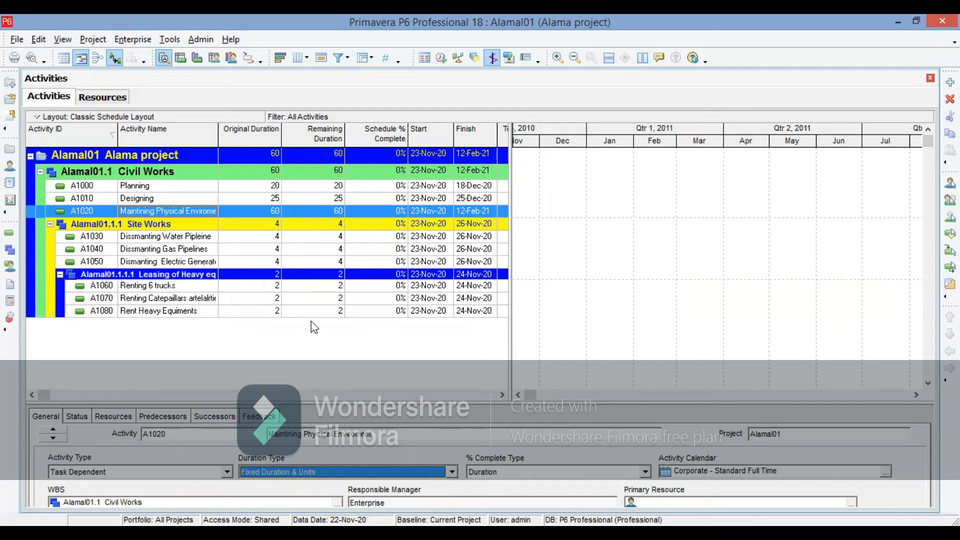
- Display the resource usage profile in an enlarged pane below the activities, comparing it with the resource usage spreadsheet
click(230, 59)
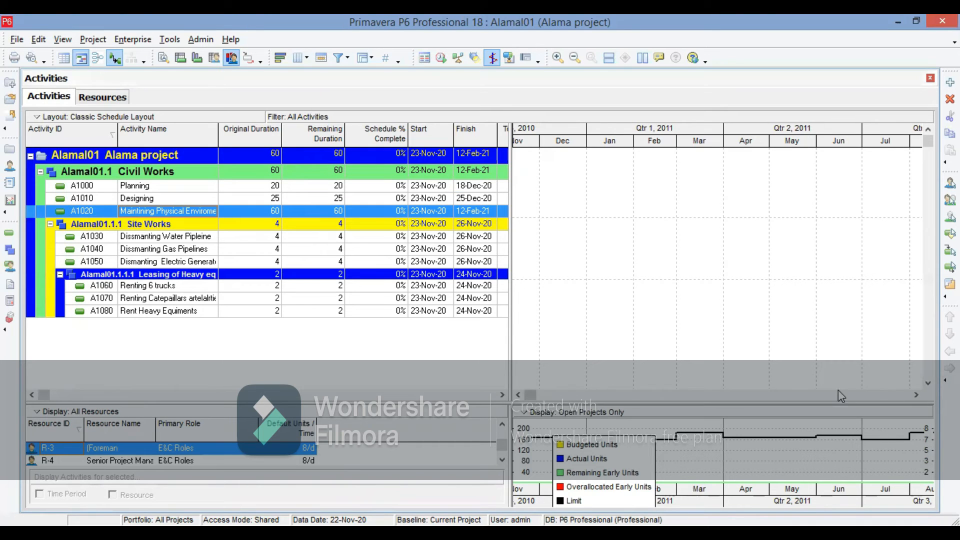
drag(439, 403, 424, 354)
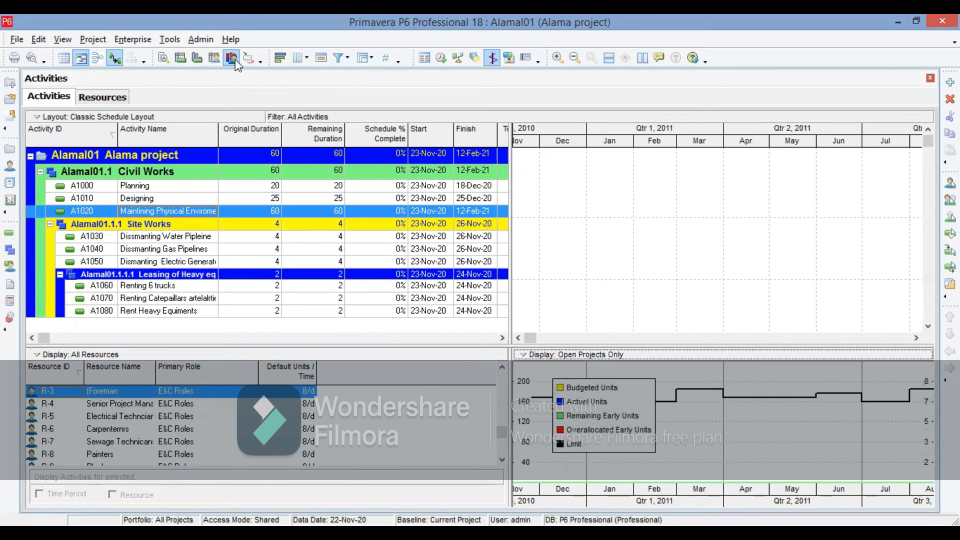
click(214, 59)
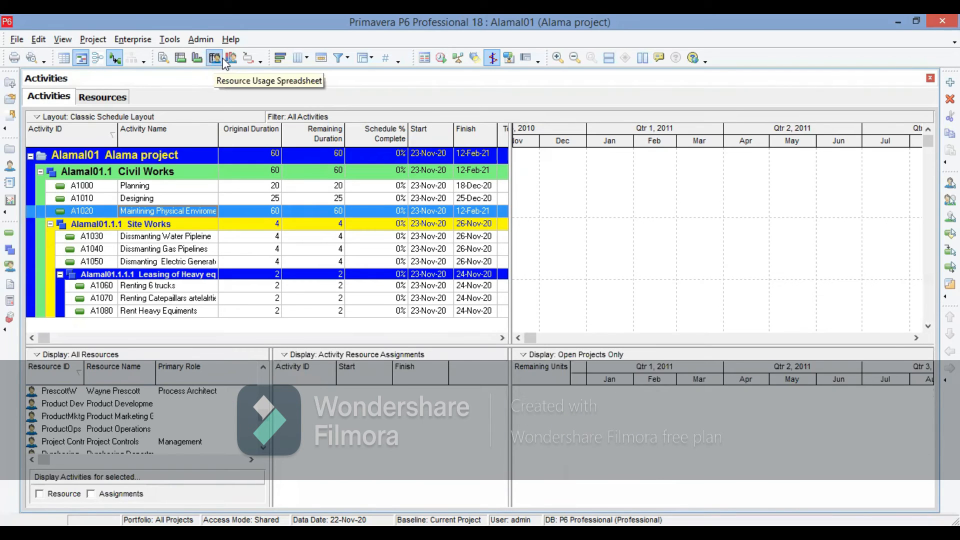
click(232, 58)
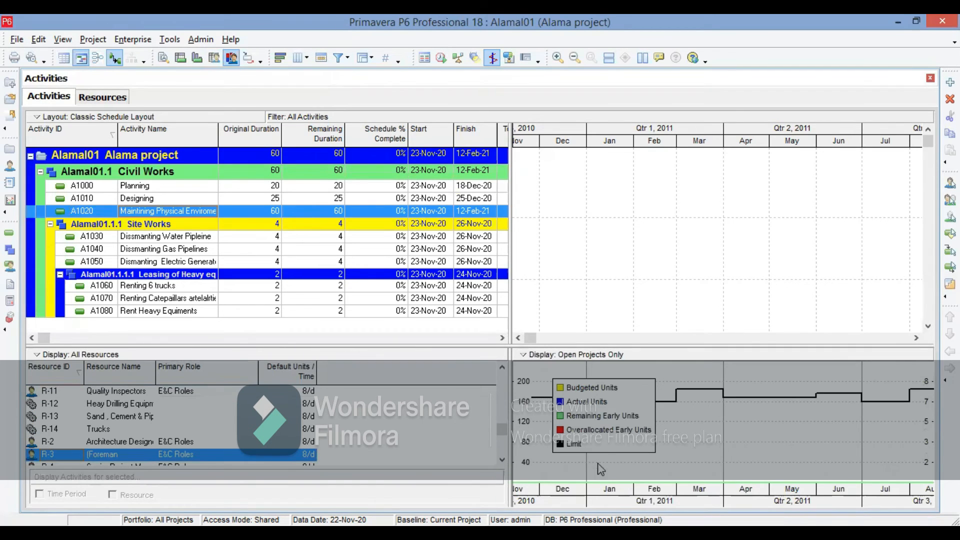